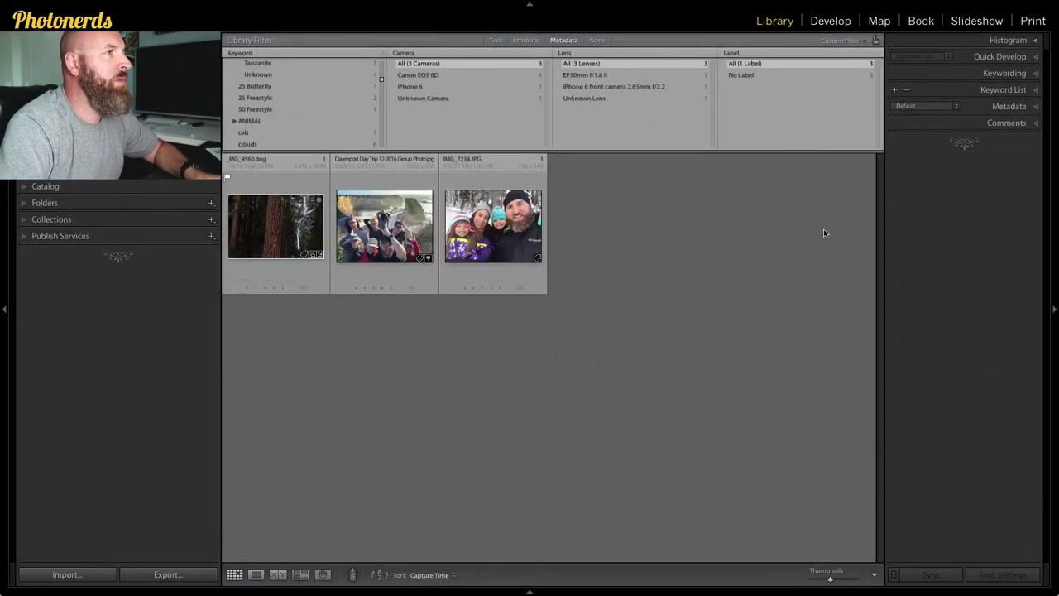
Step: Open the family snow selfie IMG_7234.JPG full size in Loupe view
{"action": "left_click", "coordinate": [520, 230]}
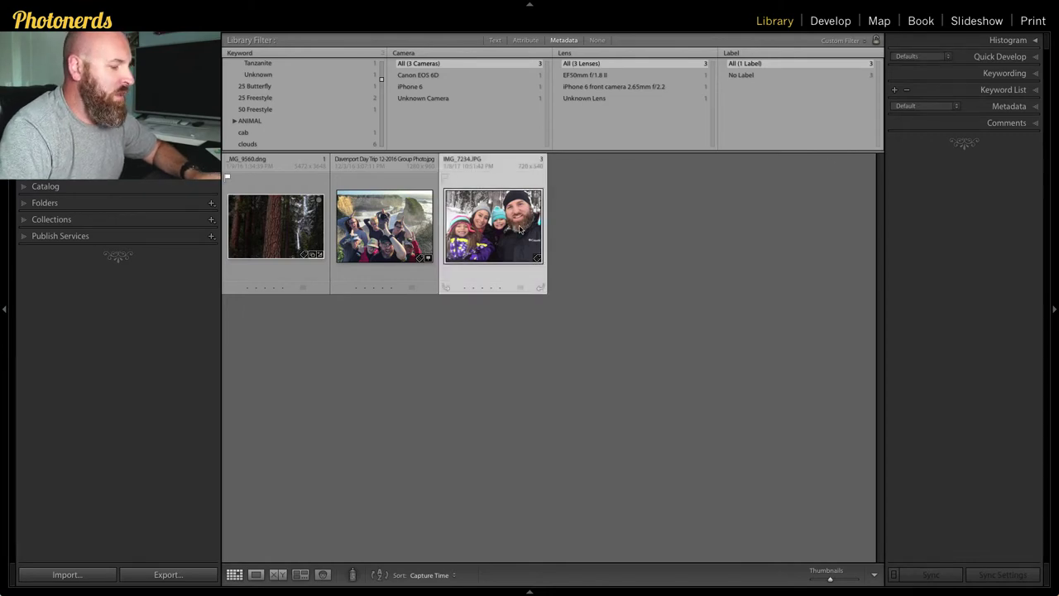
{"action": "double_click", "coordinate": [520, 230]}
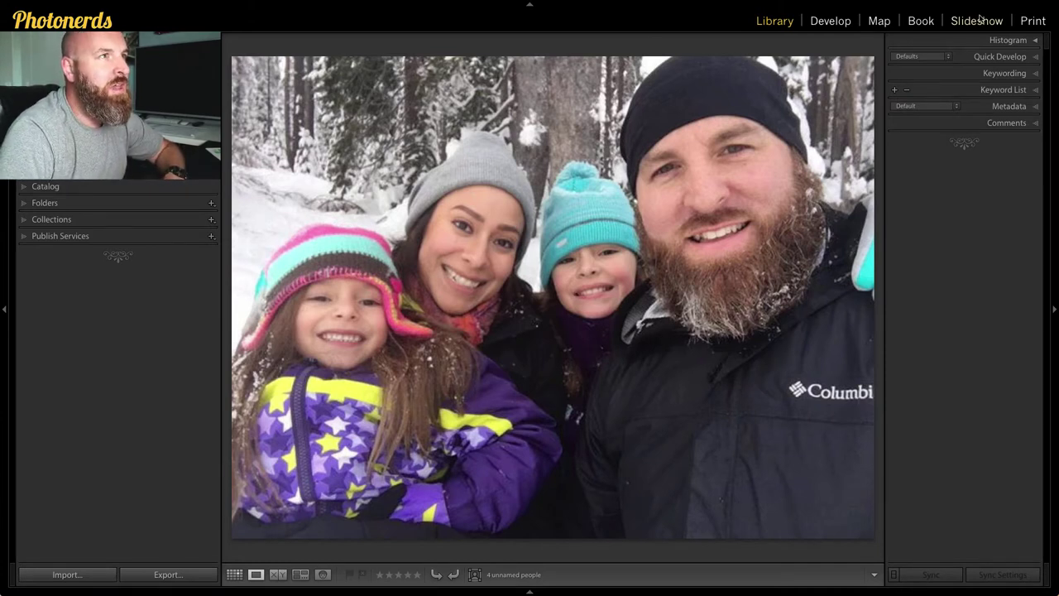
Step: Expand the Keywording panel and make 00. Immediate Family the active keyword set
{"action": "left_click", "coordinate": [1036, 76]}
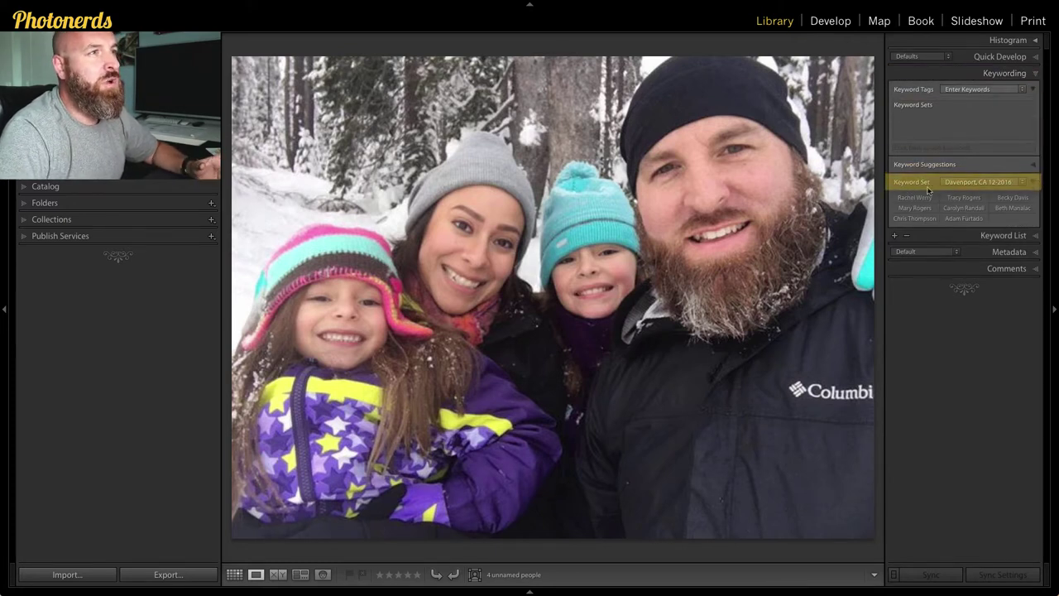
{"action": "left_click", "coordinate": [1023, 183]}
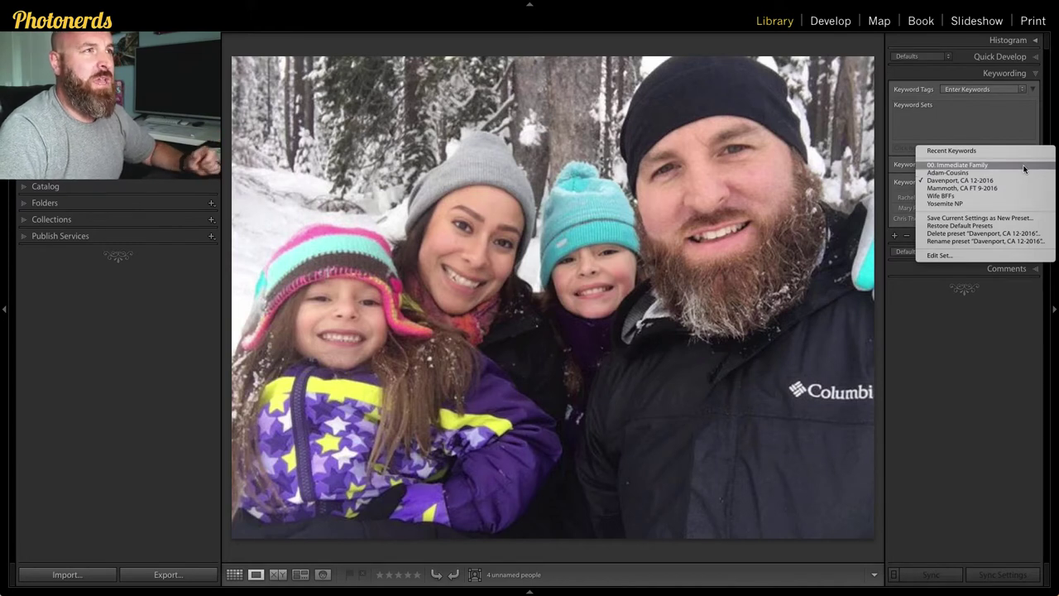
{"action": "left_click", "coordinate": [1023, 168]}
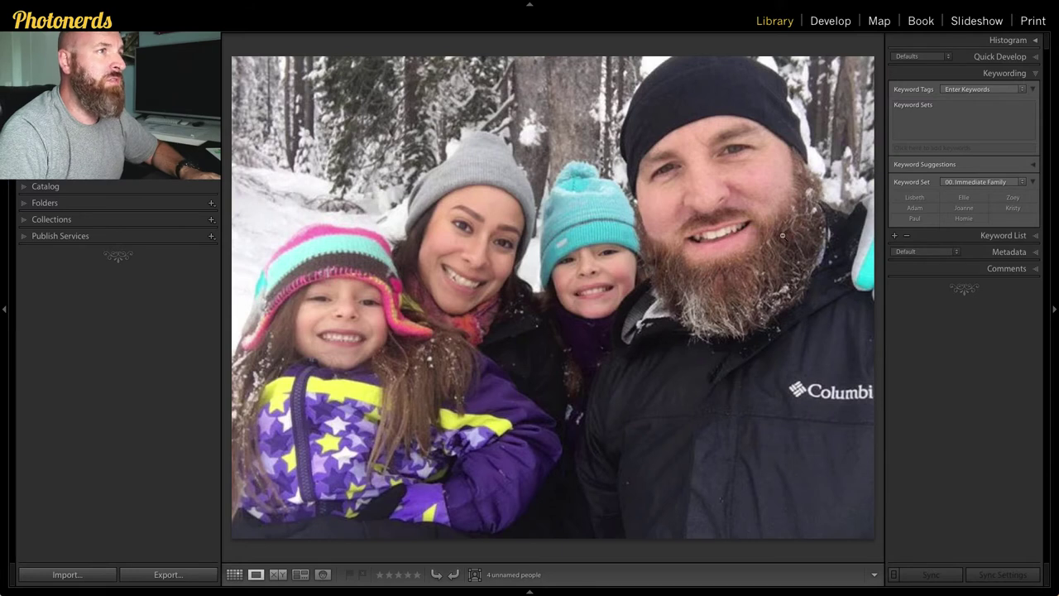
Step: Tag the selfie with three family members' name keywords and expand the Keyword List
{"action": "left_click", "coordinate": [915, 208]}
{"action": "left_click", "coordinate": [915, 198]}
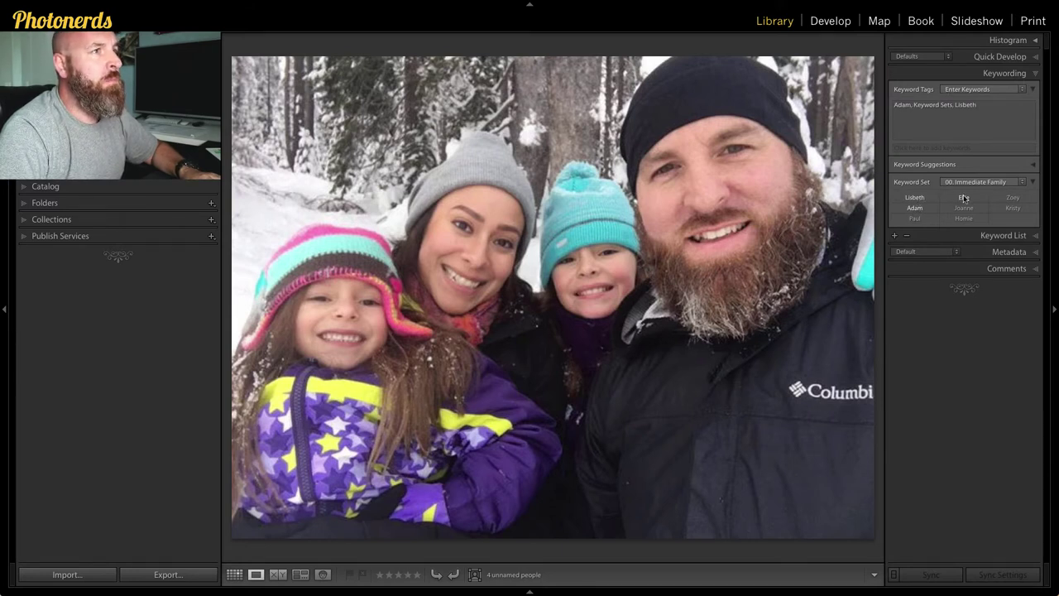
{"action": "left_click", "coordinate": [964, 197]}
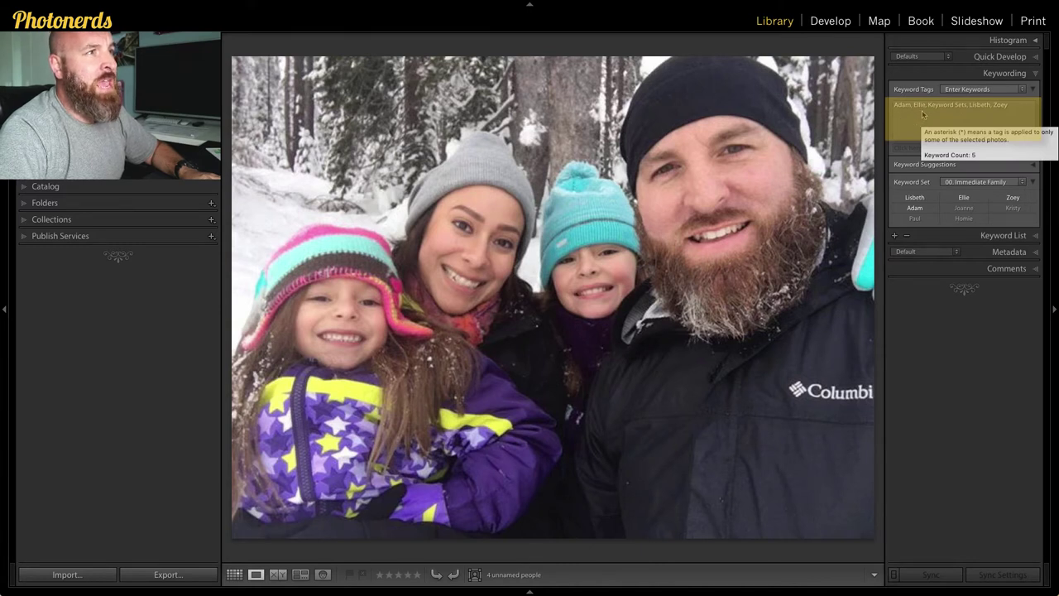
{"action": "left_click", "coordinate": [1037, 237]}
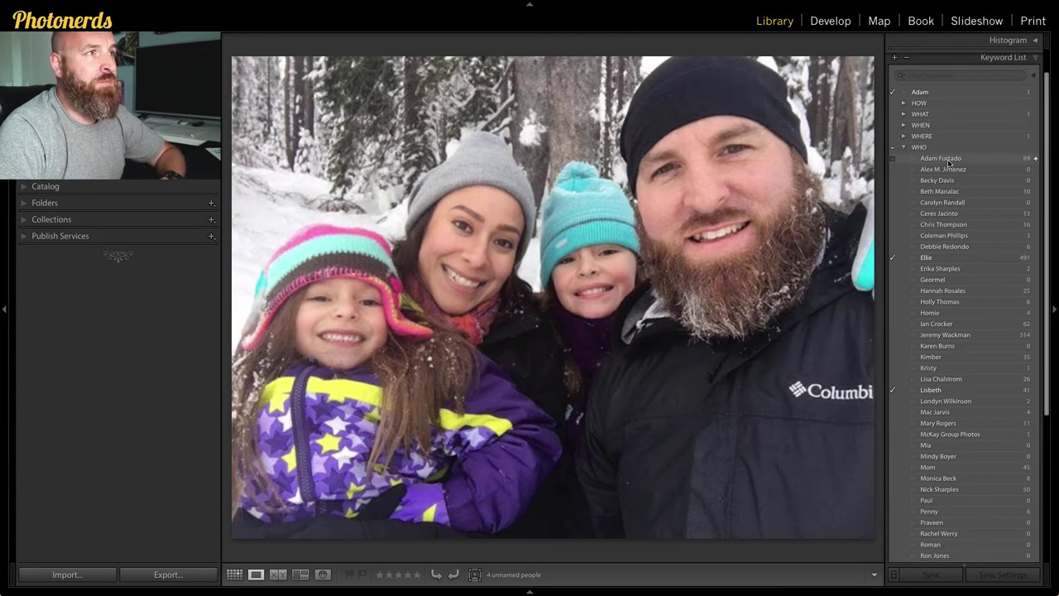
{"action": "scroll", "coordinate": [1023, 75], "scroll_direction": "up", "scroll_amount": 2}
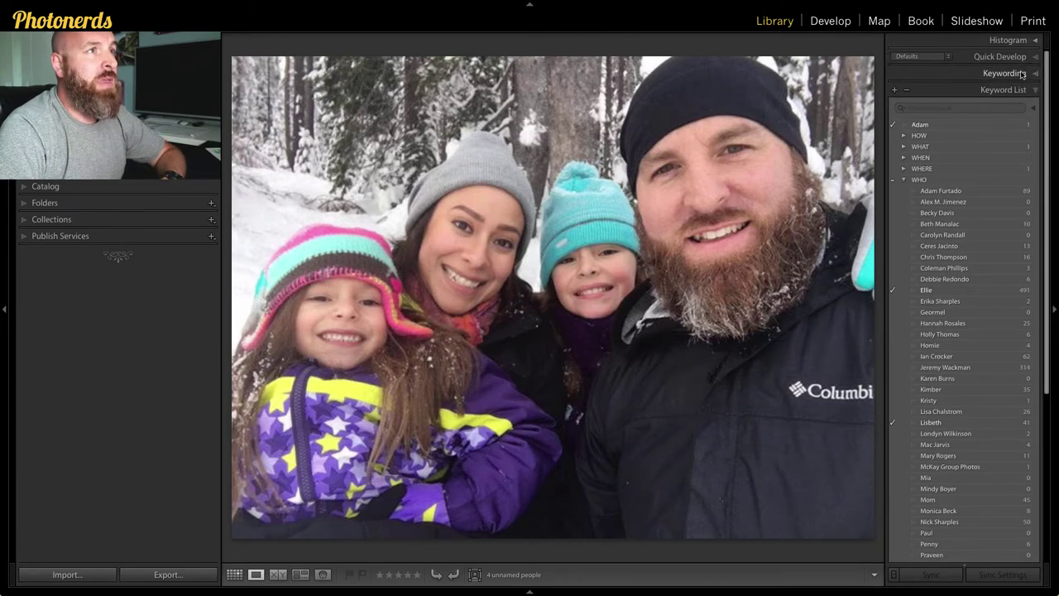
{"action": "left_click", "coordinate": [1032, 74]}
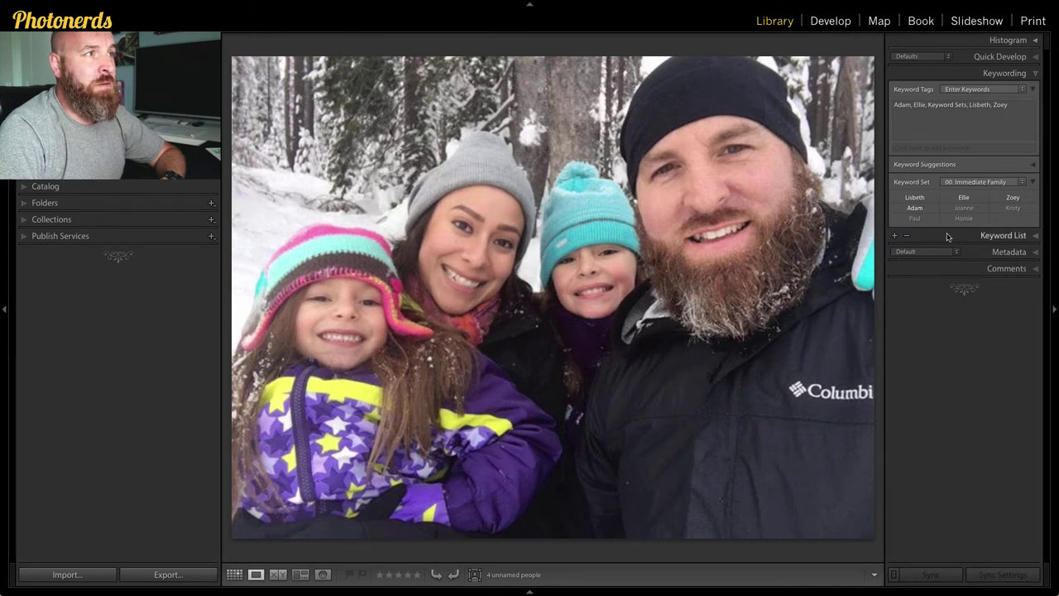
{"action": "left_click", "coordinate": [1031, 237]}
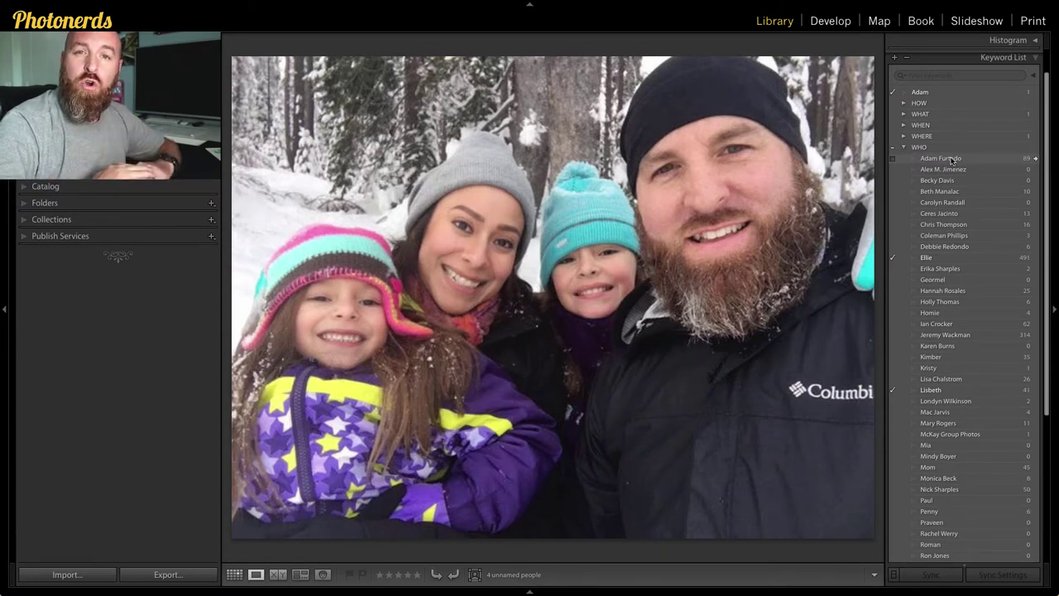
Step: Replace the father's first-name keyword with his full-name keyword and delete the first-name keyword
{"action": "left_click", "coordinate": [892, 159]}
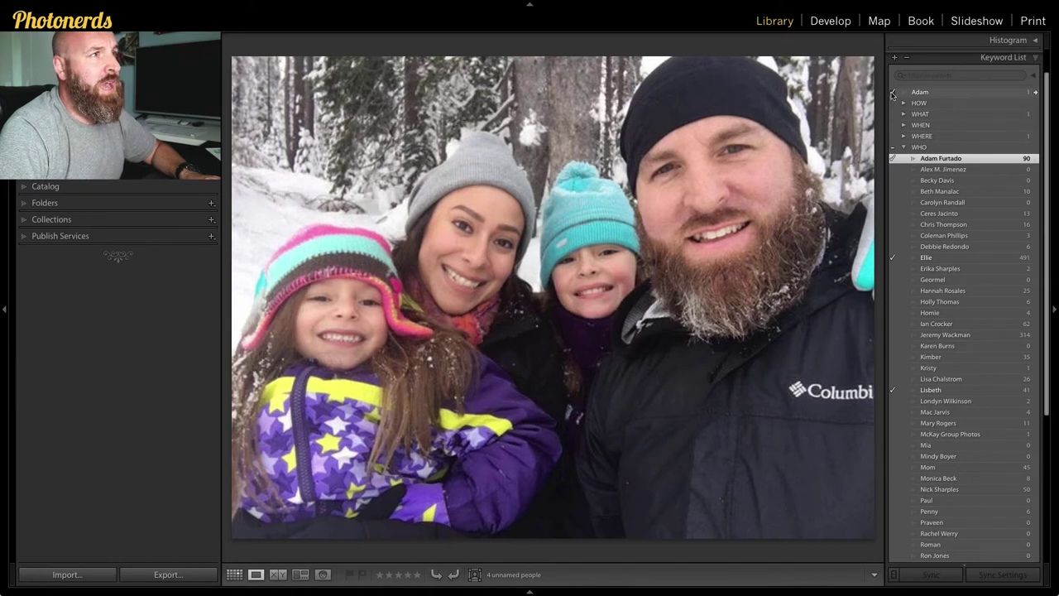
{"action": "left_click", "coordinate": [892, 93]}
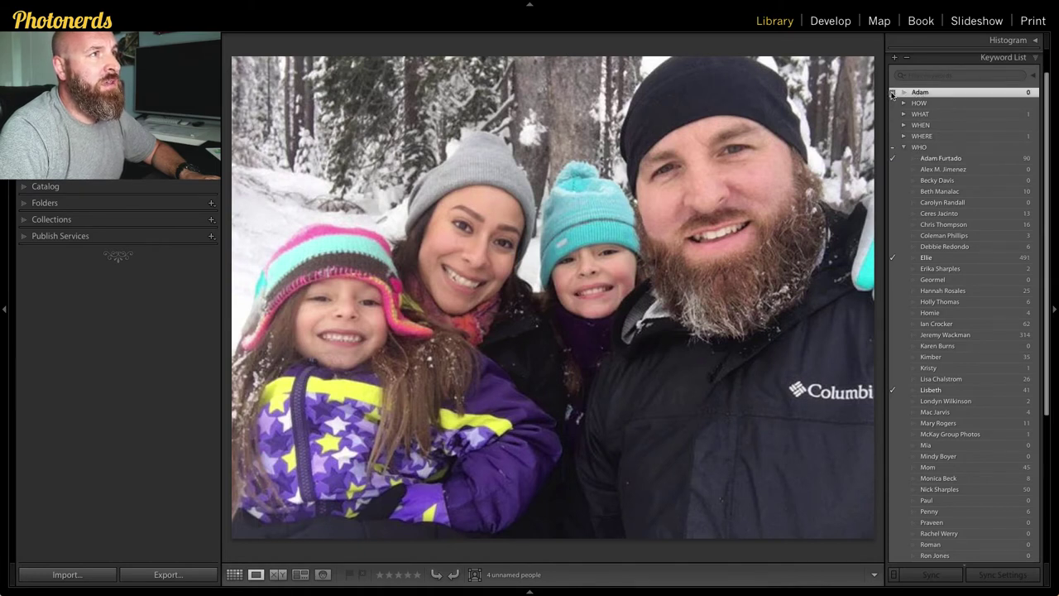
{"action": "right_click", "coordinate": [940, 97]}
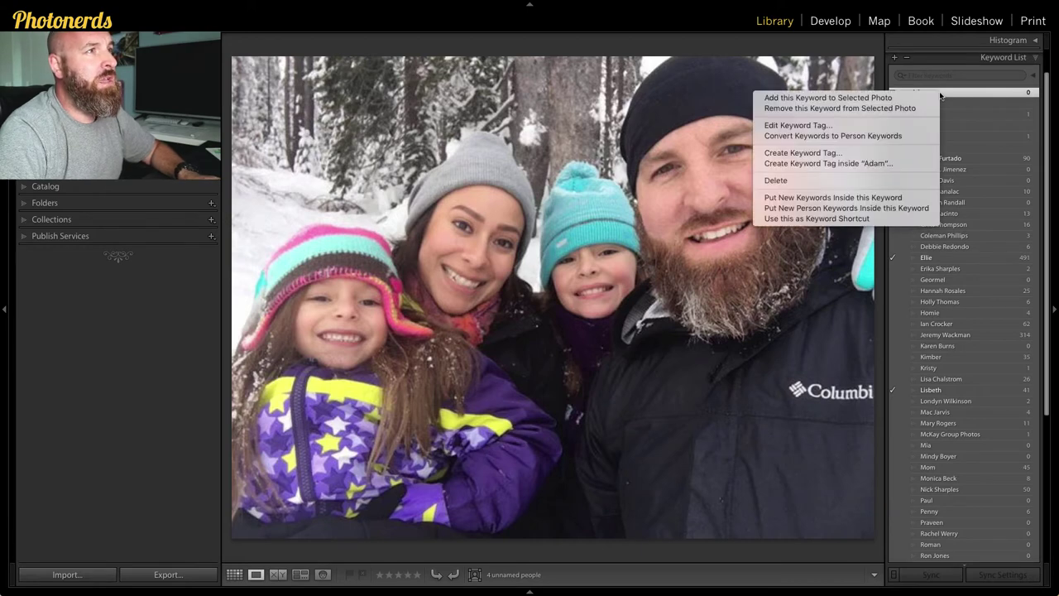
{"action": "left_click", "coordinate": [857, 180]}
{"action": "scroll", "coordinate": [940, 118], "scroll_direction": "up", "scroll_amount": 1}
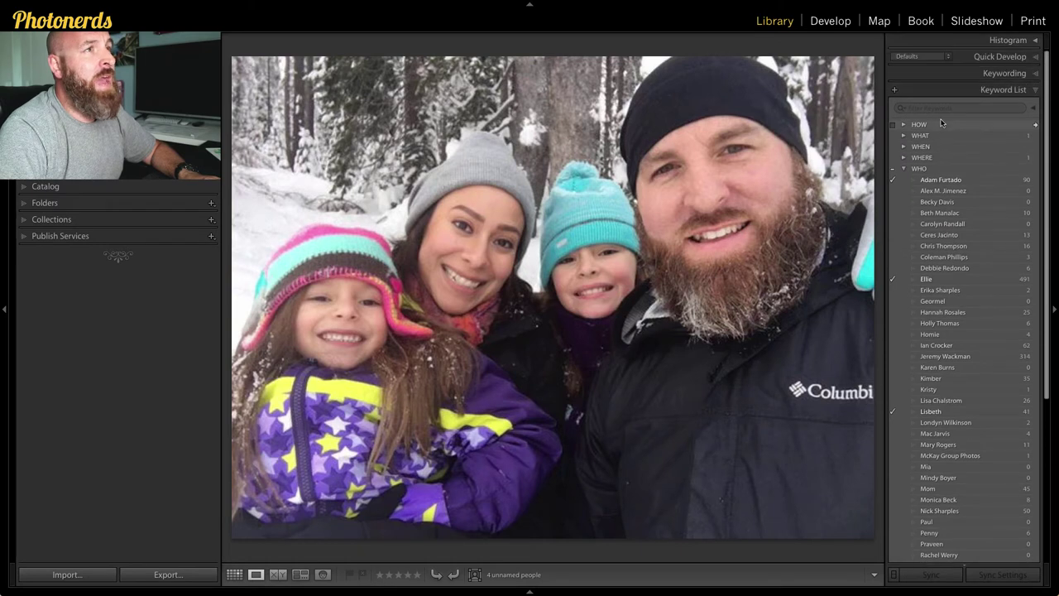
{"action": "left_click", "coordinate": [1035, 75]}
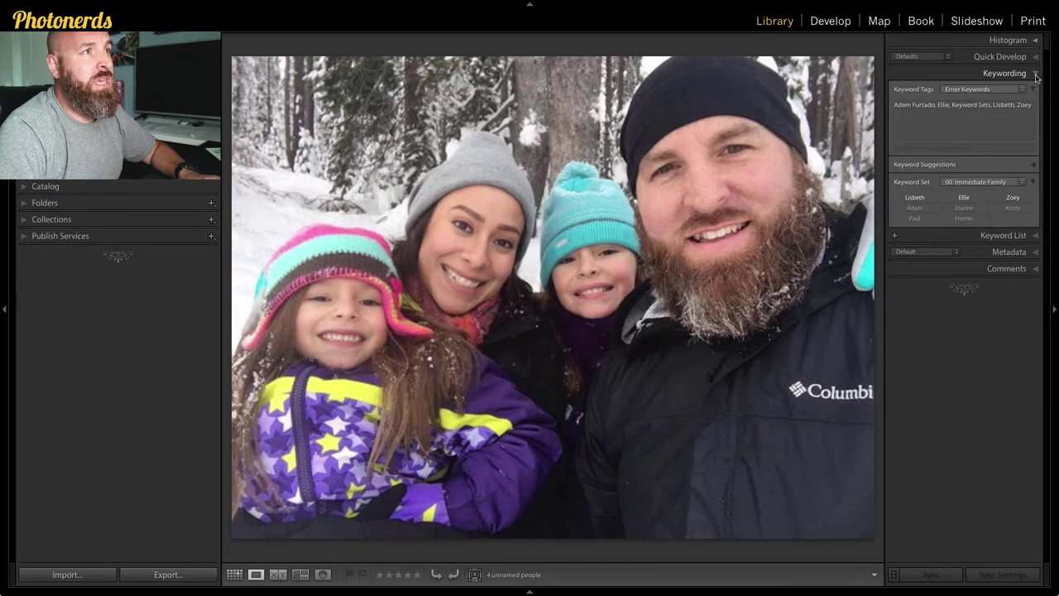
Step: Edit the Immediate Family keyword set so the father's slot holds his full name
{"action": "left_click", "coordinate": [1024, 183]}
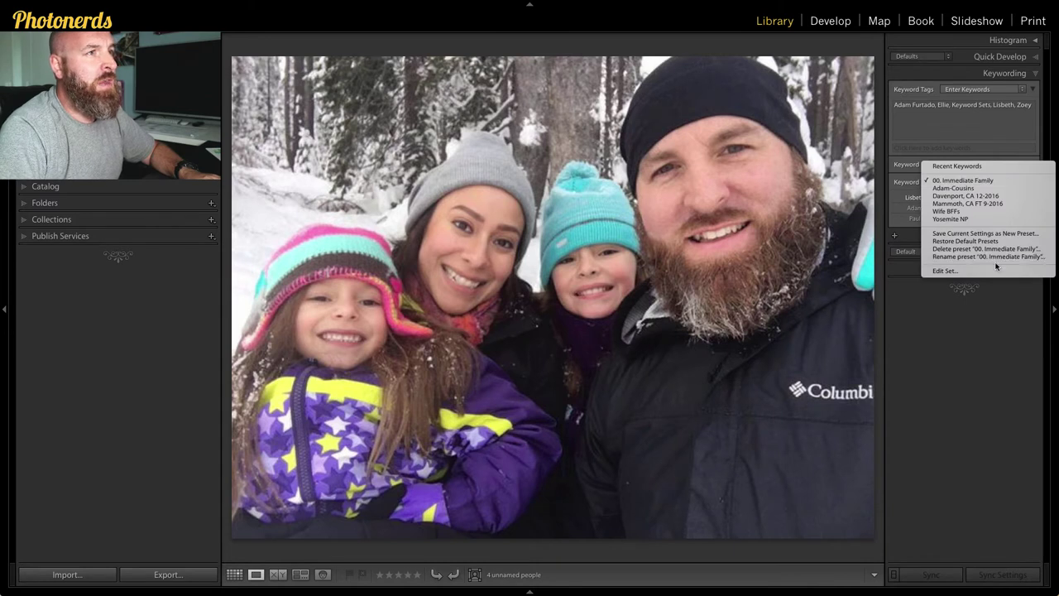
{"action": "left_click", "coordinate": [945, 271]}
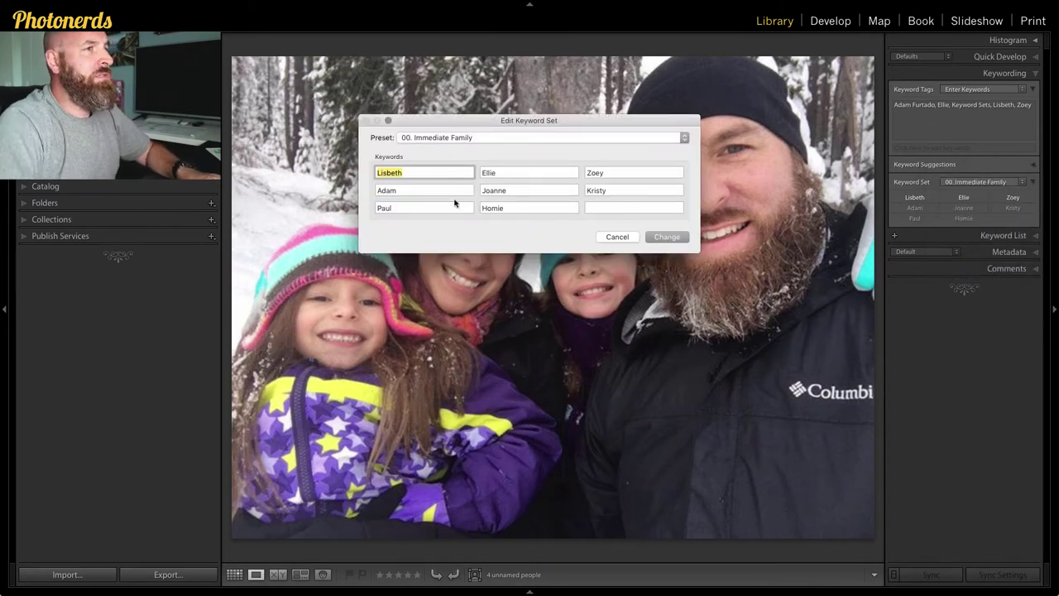
{"action": "left_click", "coordinate": [417, 190]}
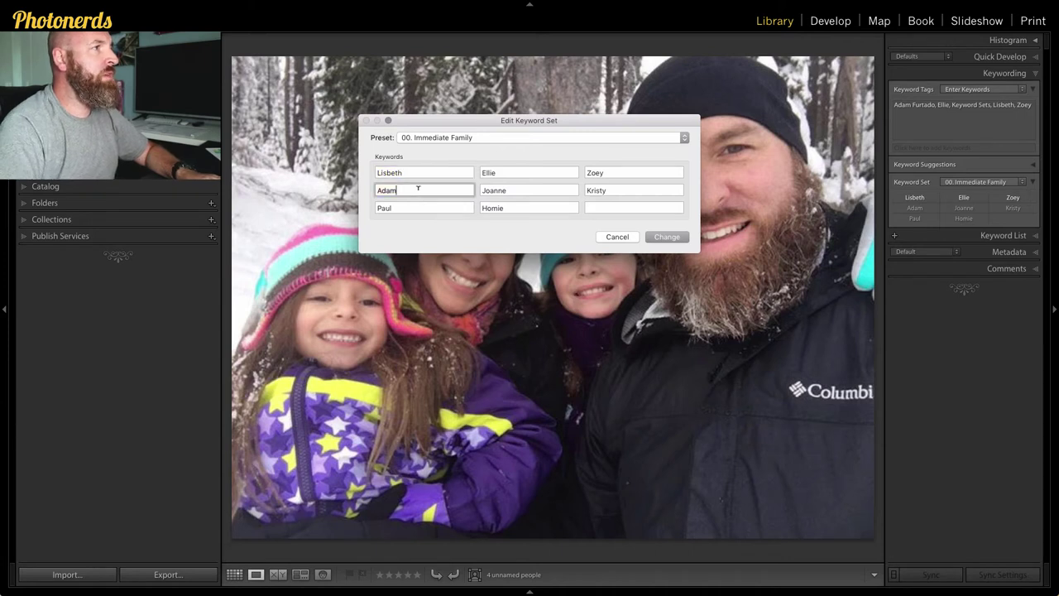
{"action": "type", "text": "Furtado"}
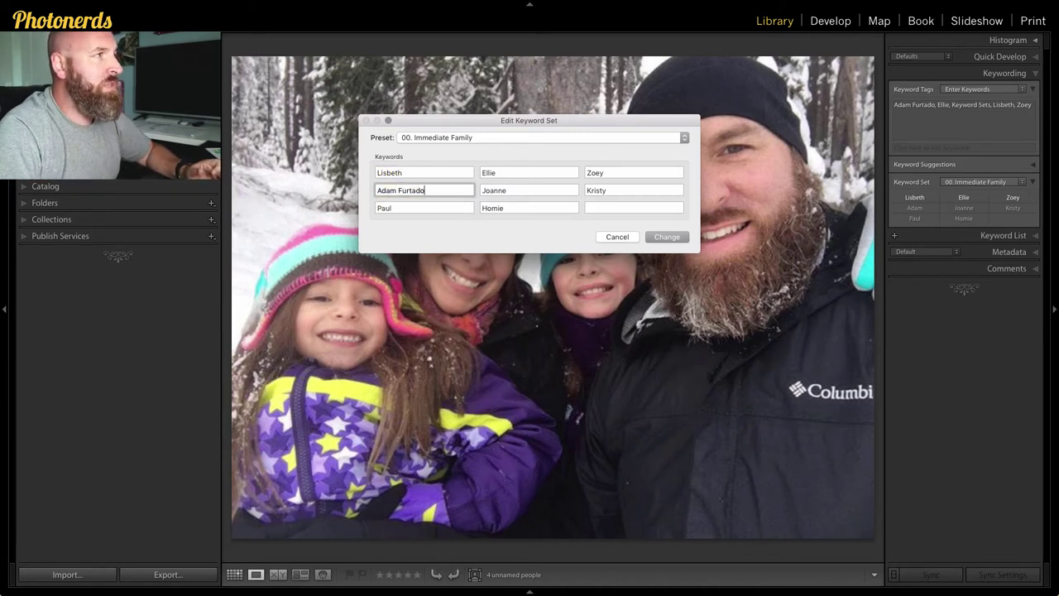
{"action": "left_click", "coordinate": [665, 238]}
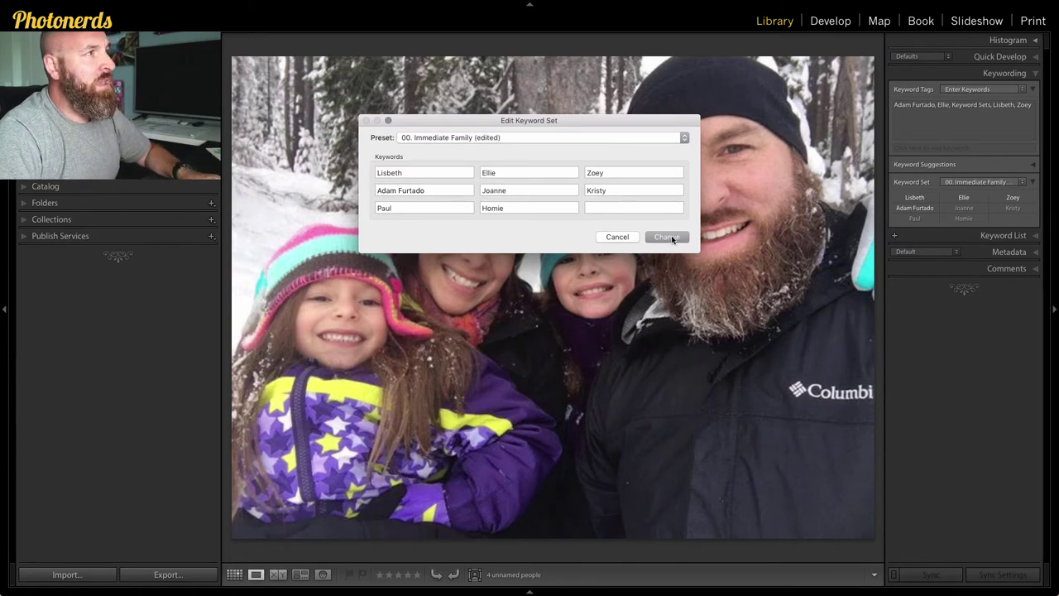
{"action": "left_click", "coordinate": [677, 239]}
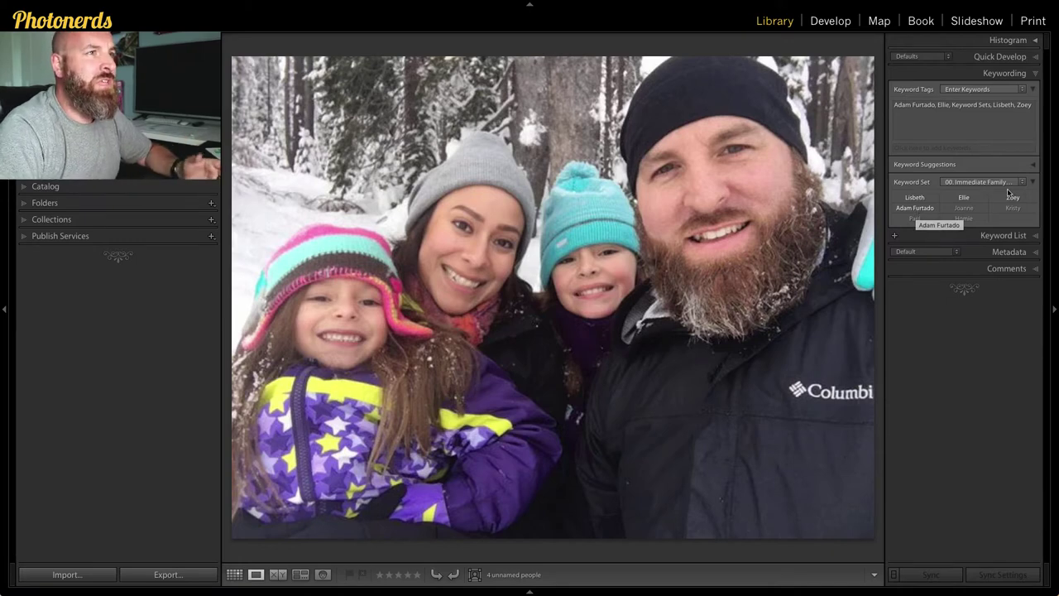
Step: Open the forest waterfall photo full size and switch to the Yosemite NP keyword set
{"action": "left_click", "coordinate": [237, 575]}
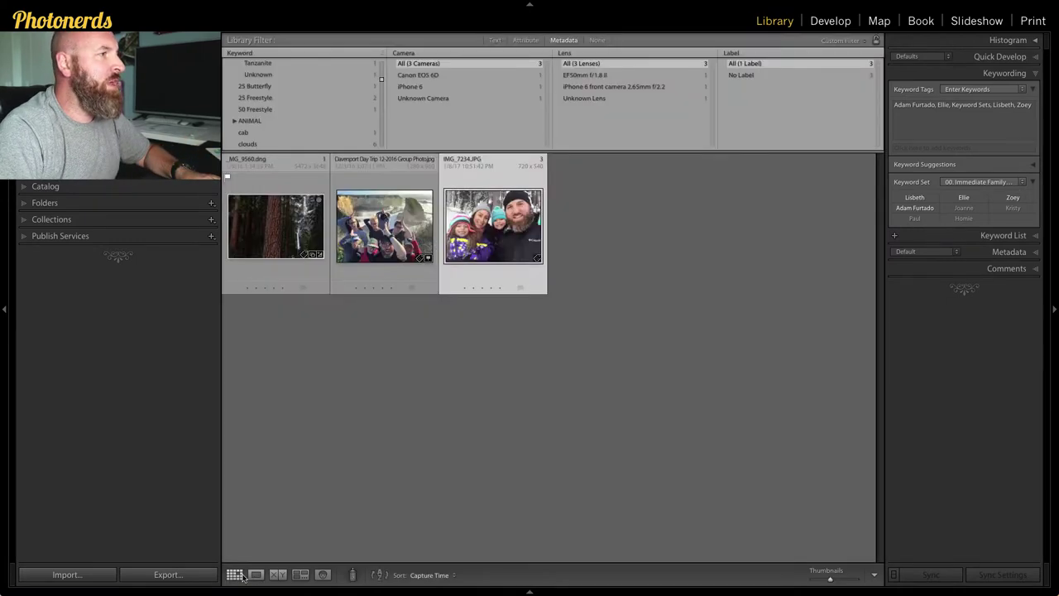
{"action": "double_click", "coordinate": [271, 234]}
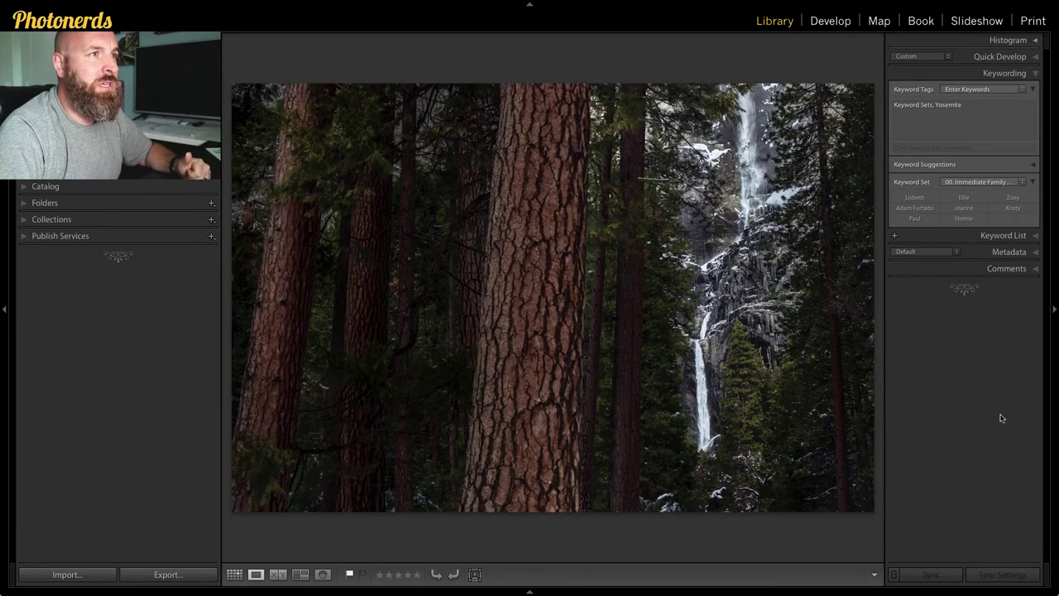
{"action": "left_click", "coordinate": [1024, 182]}
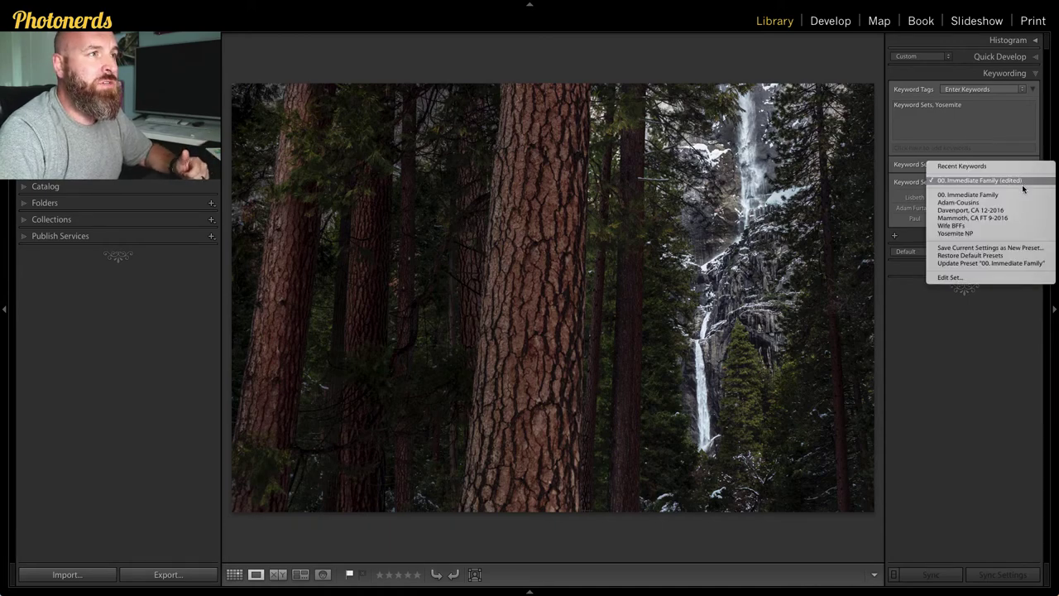
{"action": "left_click", "coordinate": [1016, 232]}
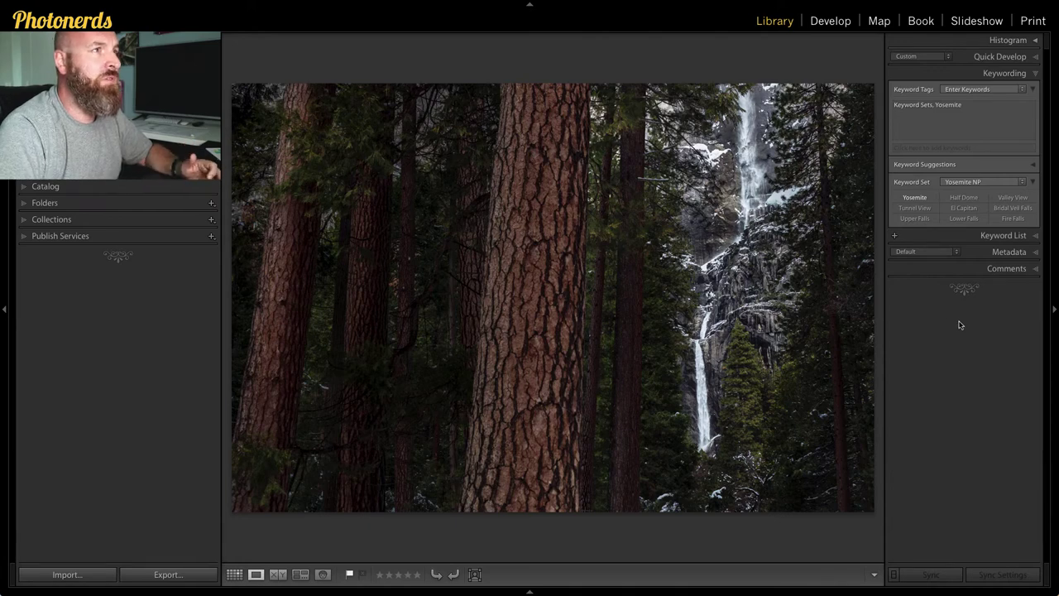
Step: Tag the waterfall photo with Yosemite, Upper Falls and Lower Falls, then expand the Keyword List
{"action": "left_click", "coordinate": [919, 198]}
{"action": "left_click", "coordinate": [921, 199]}
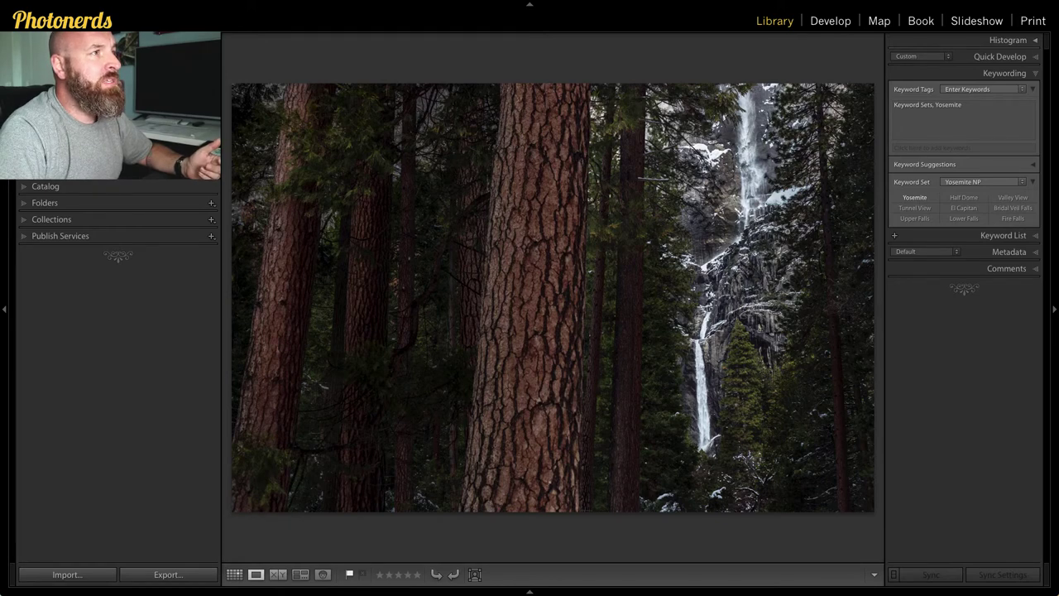
{"action": "left_click", "coordinate": [915, 220]}
{"action": "left_click", "coordinate": [970, 221]}
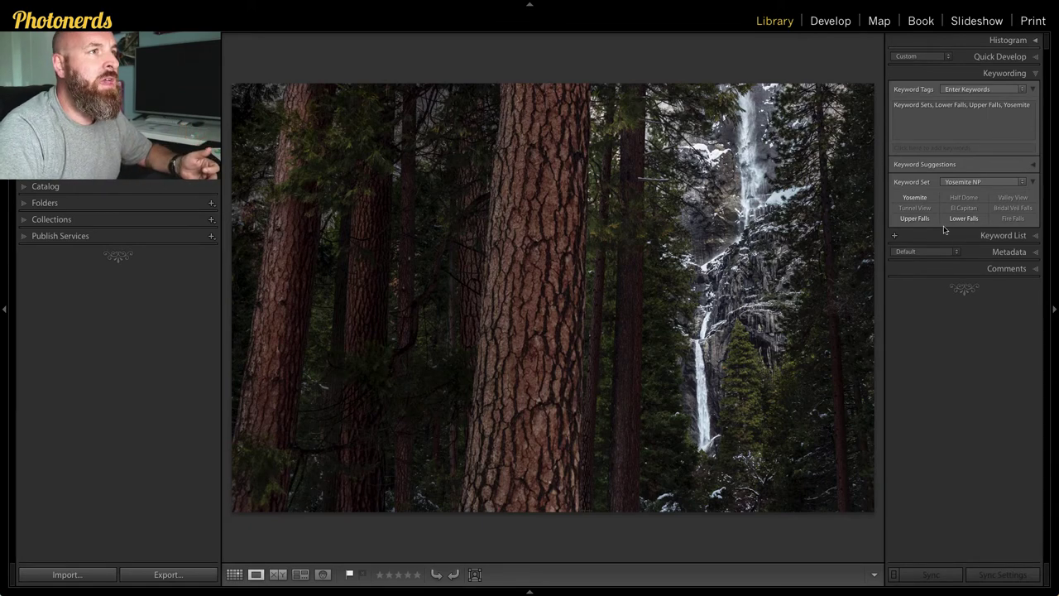
{"action": "left_click", "coordinate": [1035, 237]}
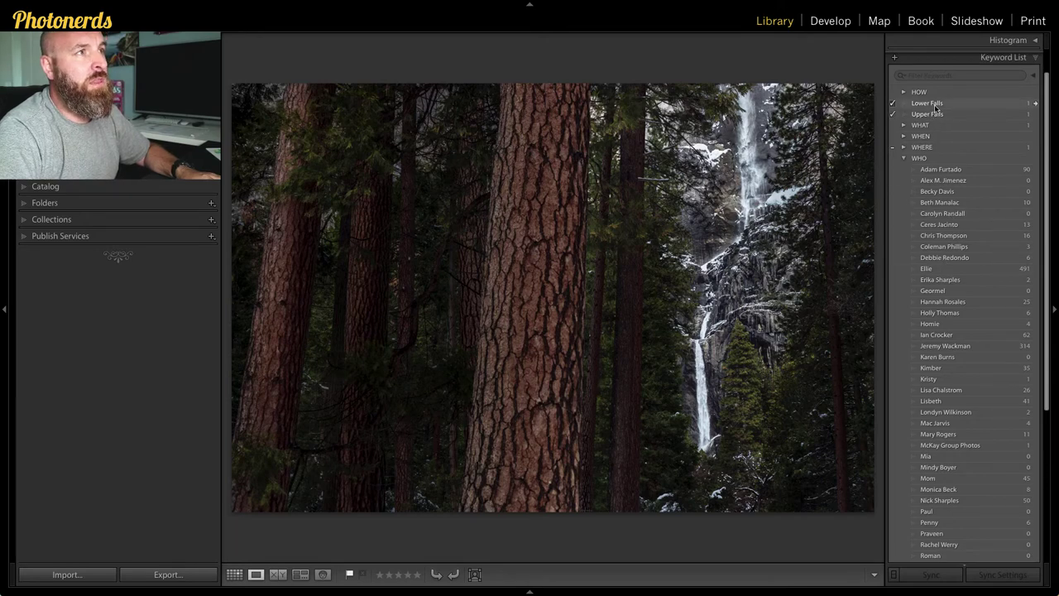
Step: Nest Upper Falls and Lower Falls under Yosemite in WHERE > California of the keyword list
{"action": "left_click", "coordinate": [904, 159]}
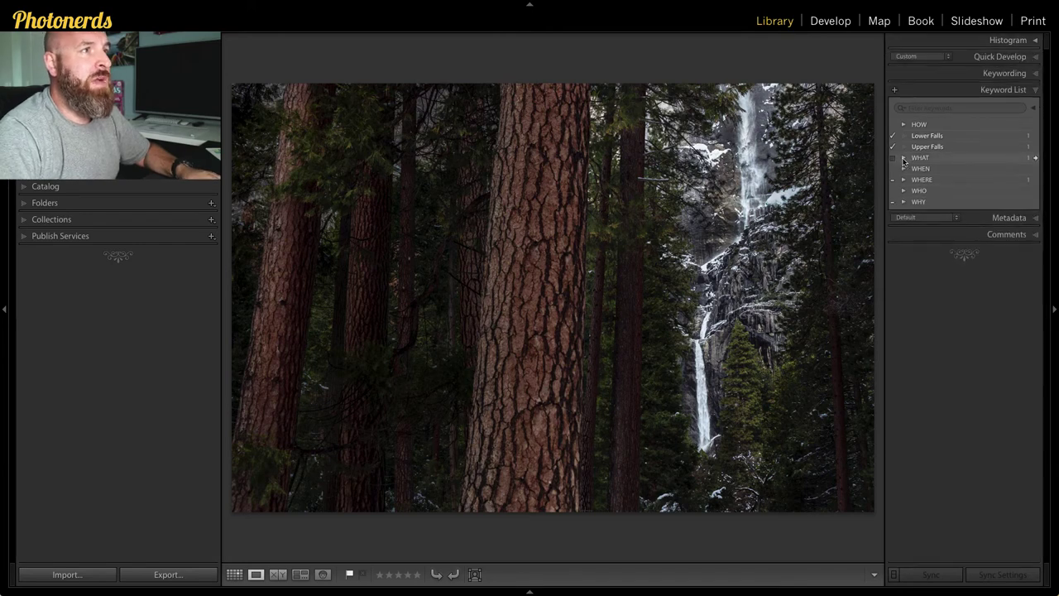
{"action": "left_click", "coordinate": [904, 180]}
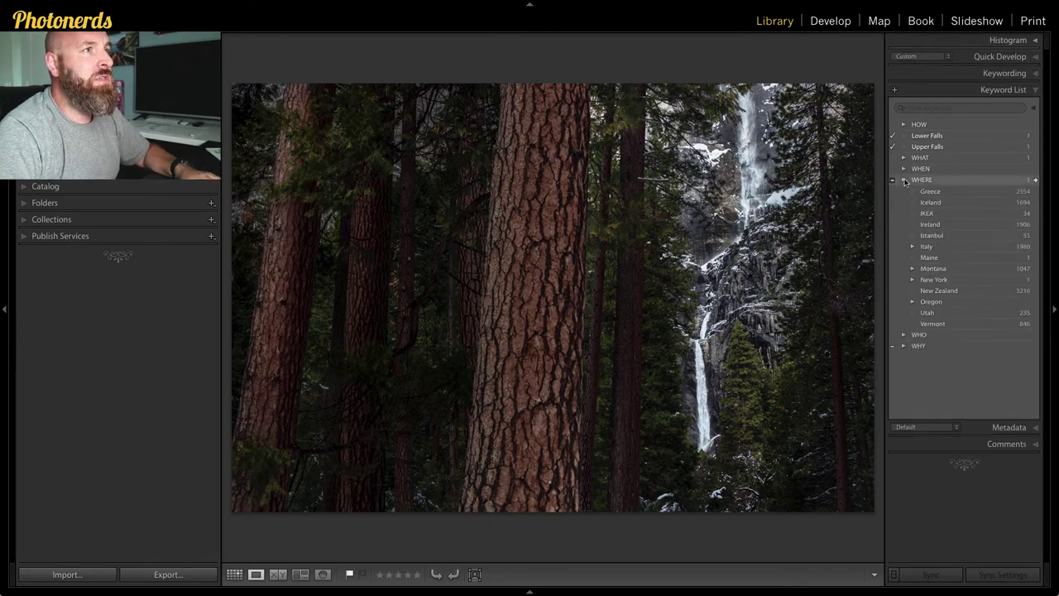
{"action": "left_click", "coordinate": [913, 225]}
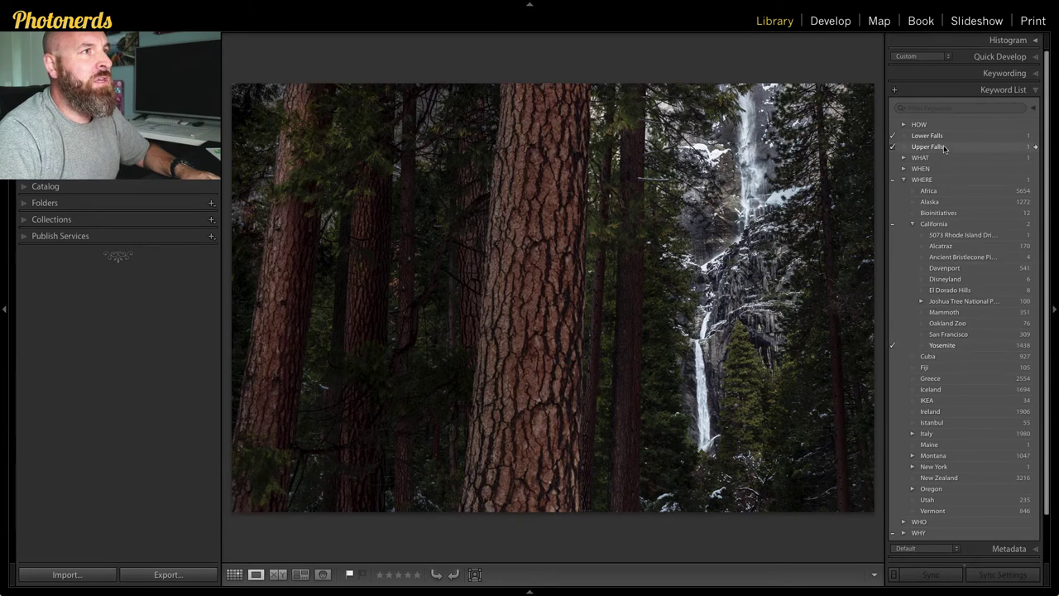
{"action": "left_click_drag", "start_coordinate": [931, 149], "coordinate": [957, 346]}
{"action": "left_click_drag", "start_coordinate": [936, 136], "coordinate": [950, 334]}
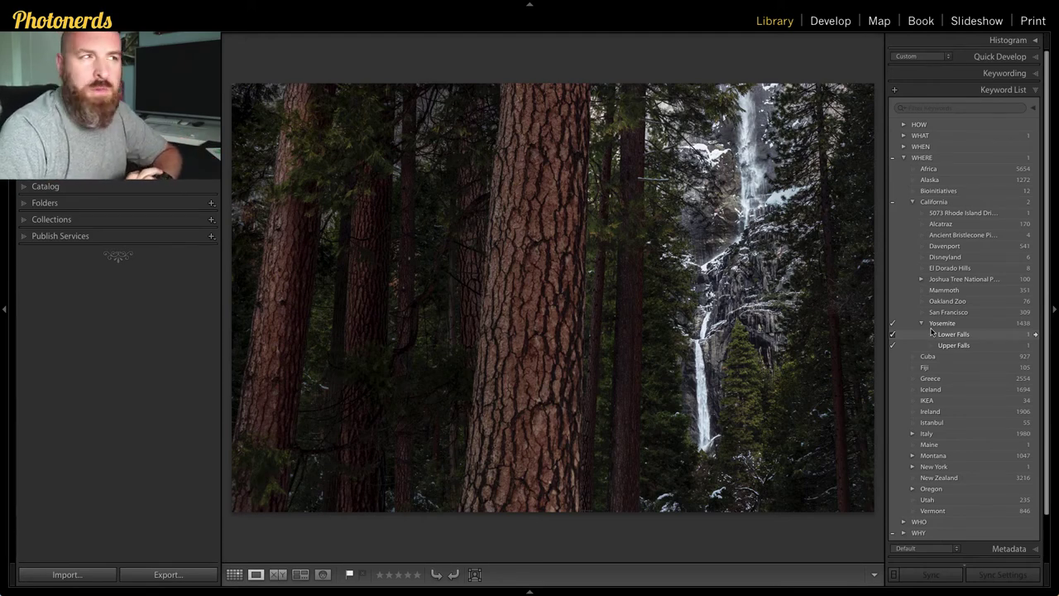
{"action": "key", "text": "ctrl+k"}
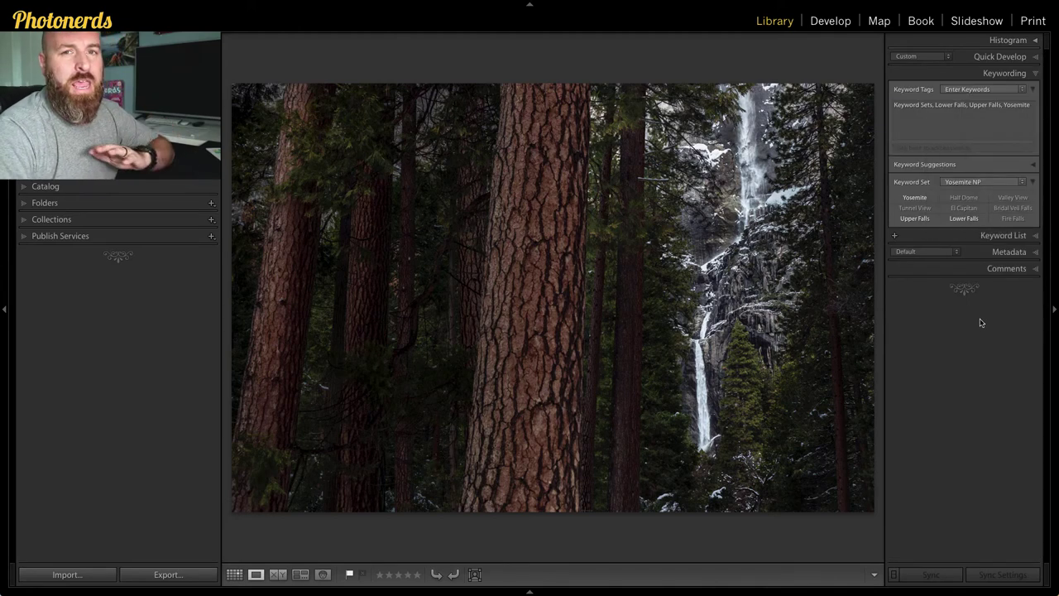
Step: Edit the current keyword set, entering cat, dog and bird in the first three slots
{"action": "left_click", "coordinate": [1023, 183]}
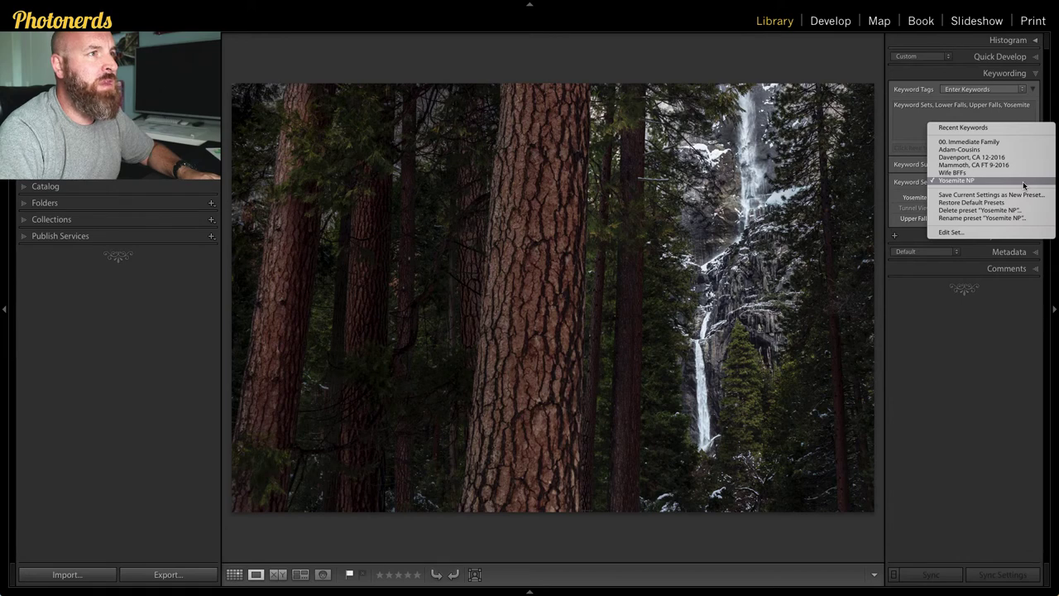
{"action": "left_click", "coordinate": [975, 232]}
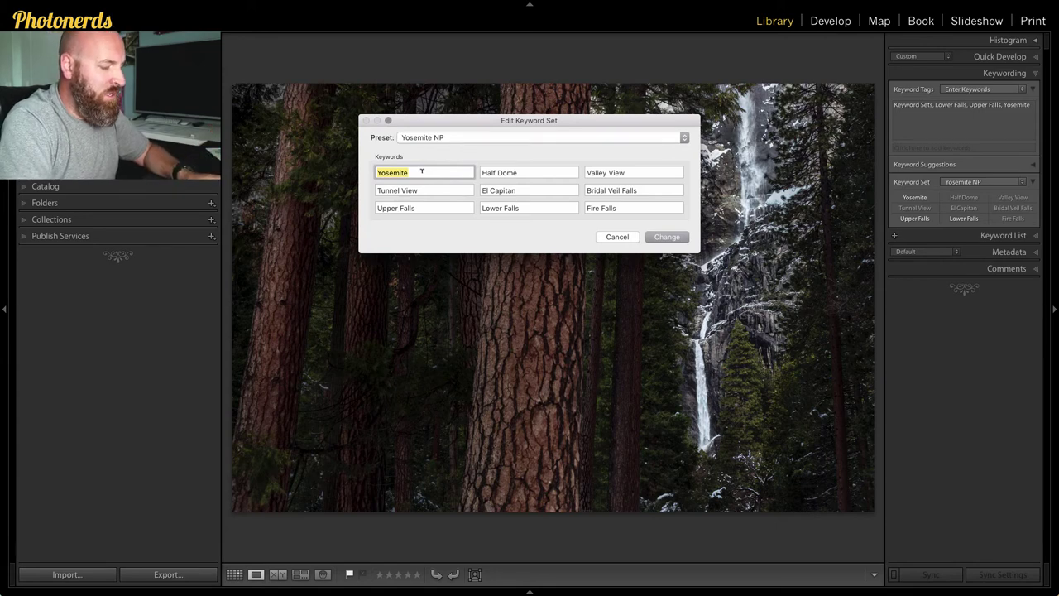
{"action": "type", "text": "Cat"}
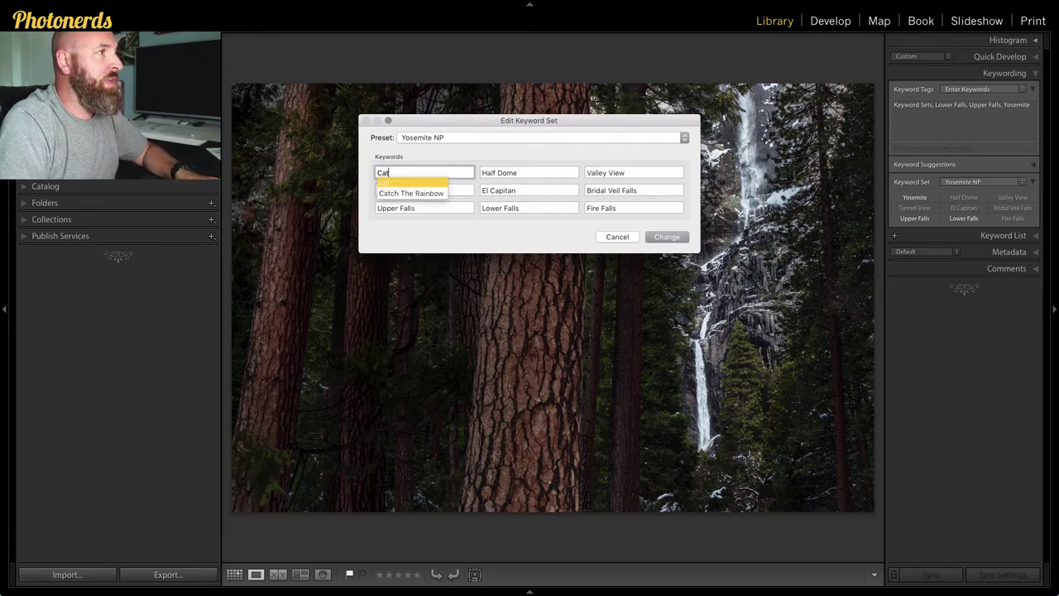
{"action": "key", "text": "Escape"}
{"action": "key", "text": "Tab"}
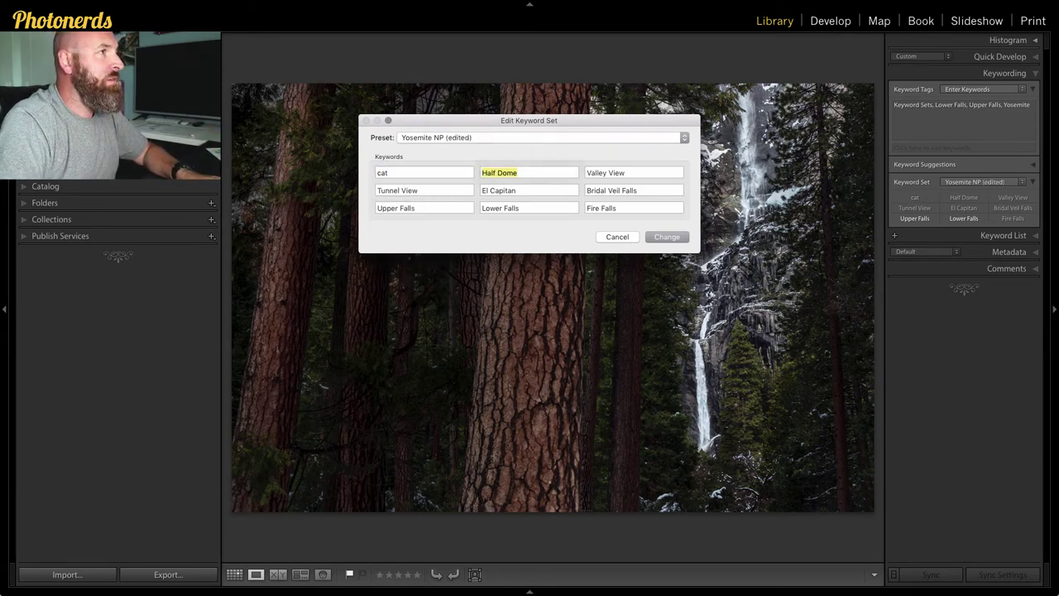
{"action": "type", "text": "dog"}
{"action": "key", "text": "Tab"}
{"action": "type", "text": "bird"}
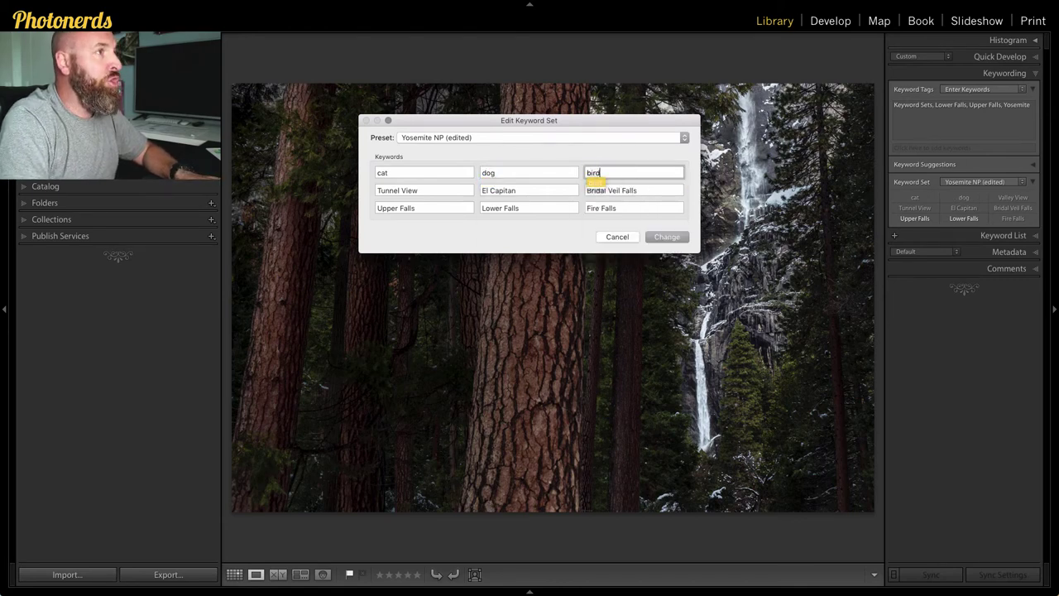
Step: Clear the Tunnel View and Upper Falls keyword slots
{"action": "left_click", "coordinate": [429, 189]}
{"action": "double_click", "coordinate": [430, 190]}
{"action": "triple_click", "coordinate": [429, 189]}
{"action": "key", "text": "BackSpace"}
{"action": "triple_click", "coordinate": [435, 207]}
{"action": "left_click", "coordinate": [435, 207]}
{"action": "key", "text": "BackSpace"}
{"action": "triple_click", "coordinate": [439, 207]}
{"action": "key", "text": "BackSpace"}
Step: Clear the El Capitan, Lower Falls, Fire Falls and Bridal Veil Falls slots
{"action": "triple_click", "coordinate": [525, 190]}
{"action": "key", "text": "BackSpace"}
{"action": "triple_click", "coordinate": [518, 208]}
{"action": "key", "text": "BackSpace"}
{"action": "triple_click", "coordinate": [617, 208]}
{"action": "key", "text": "BackSpace"}
{"action": "triple_click", "coordinate": [638, 191]}
{"action": "key", "text": "BackSpace"}
Step: Save the cat, dog, bird keywords as a new keyword set preset named 'Animals' and apply it
{"action": "left_click", "coordinate": [490, 141]}
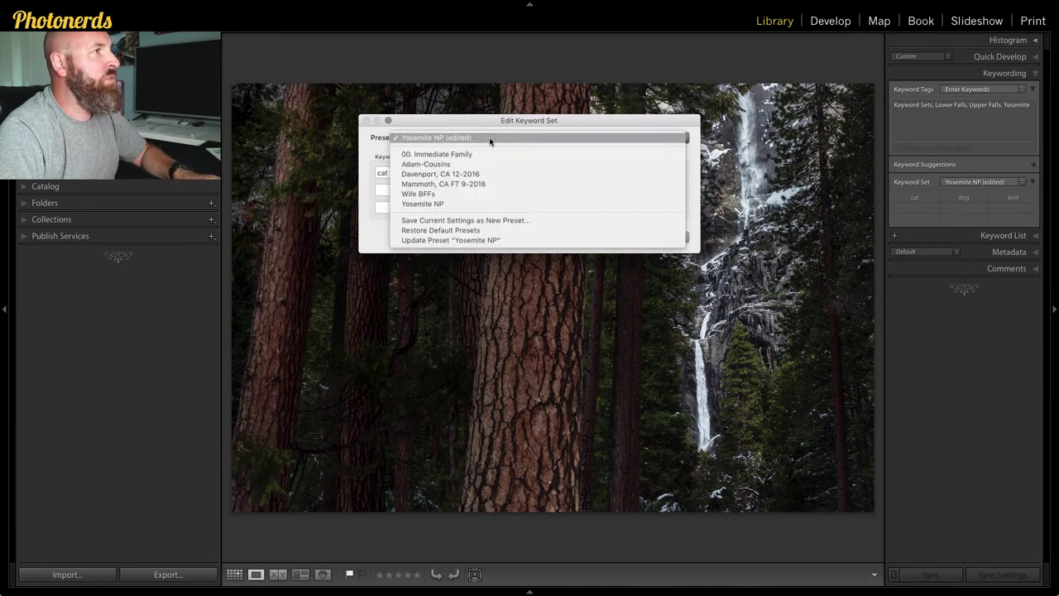
{"action": "left_click", "coordinate": [365, 157]}
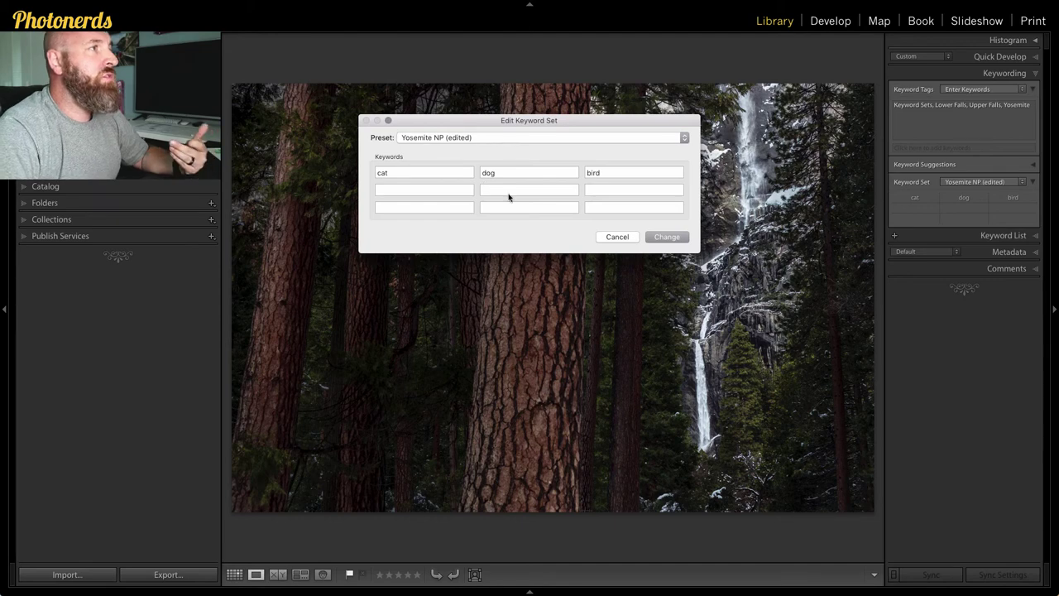
{"action": "left_click", "coordinate": [588, 138]}
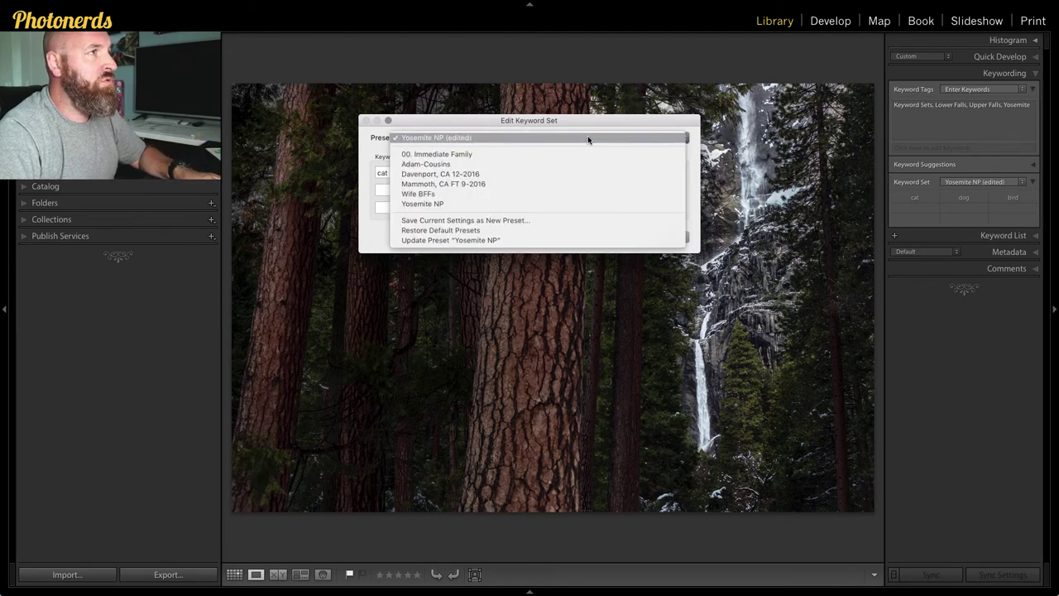
{"action": "left_click", "coordinate": [504, 221]}
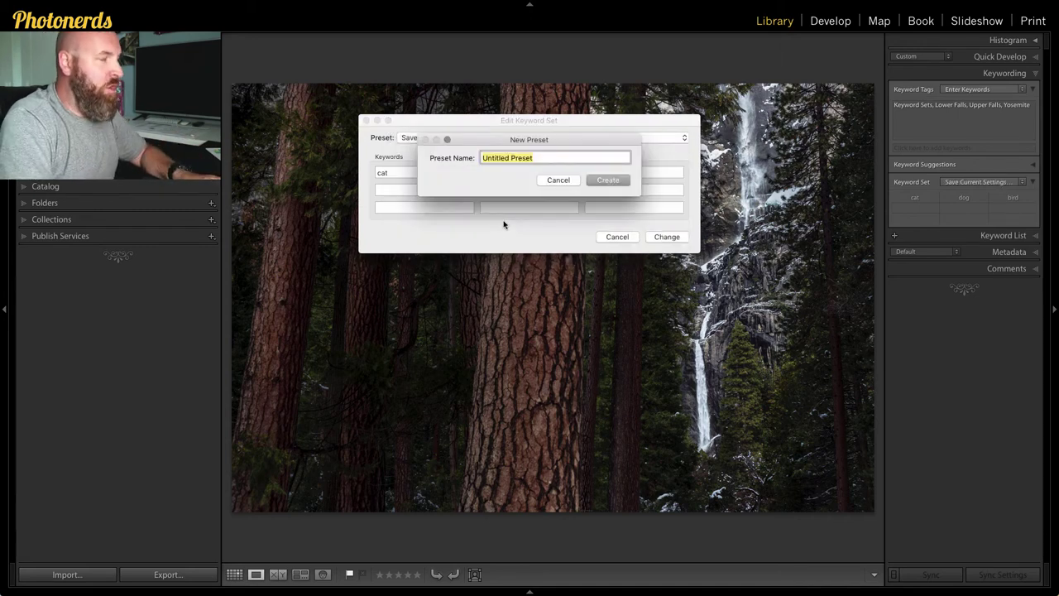
{"action": "type", "text": "Animals"}
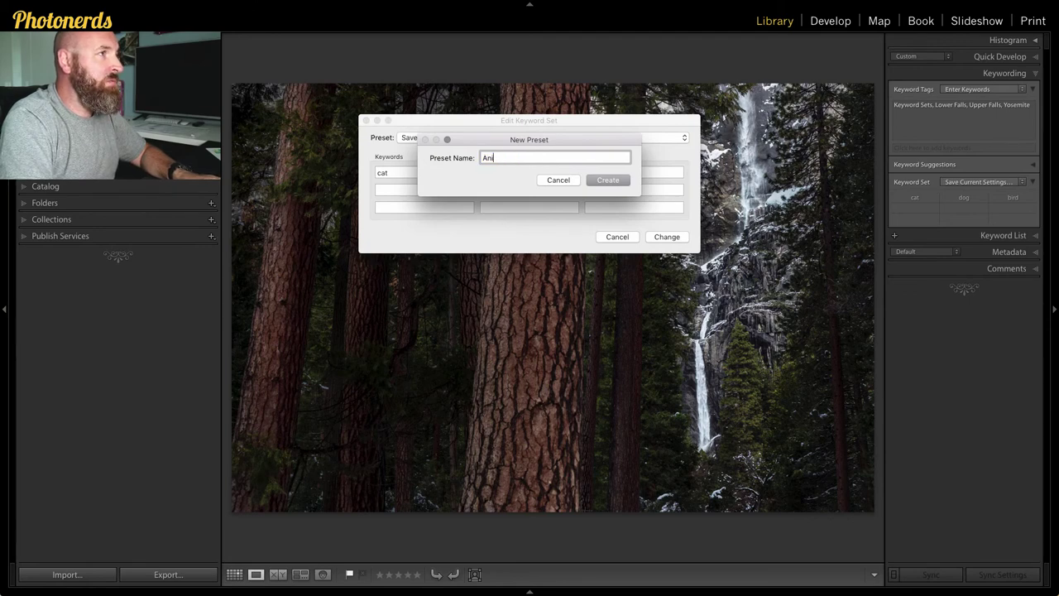
{"action": "left_click", "coordinate": [607, 180]}
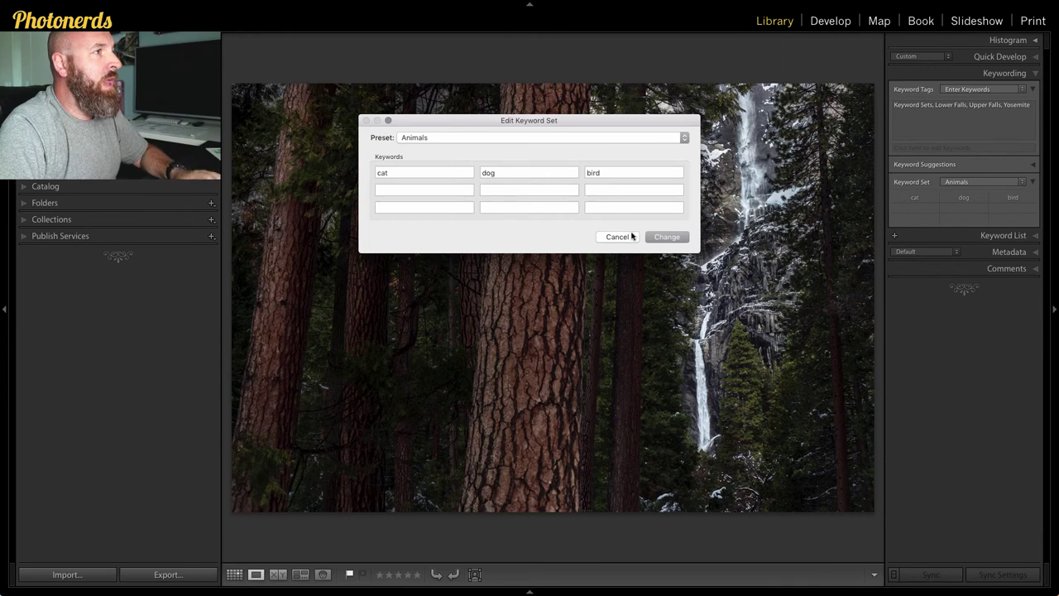
{"action": "left_click", "coordinate": [669, 237]}
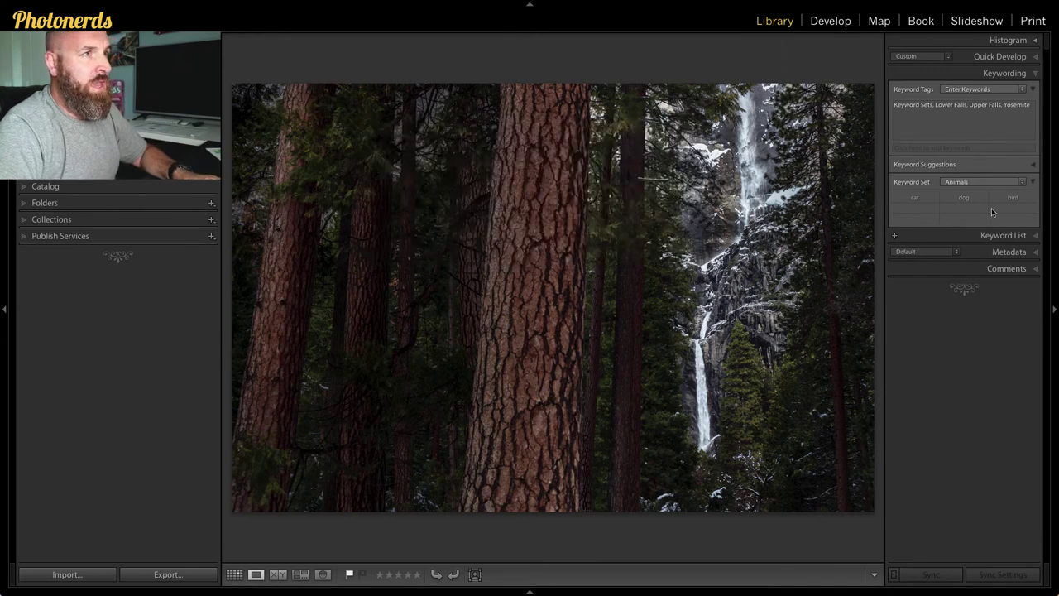
Step: Switch the active keyword set from Animals back to 00. Immediate Family
{"action": "left_click", "coordinate": [1025, 182]}
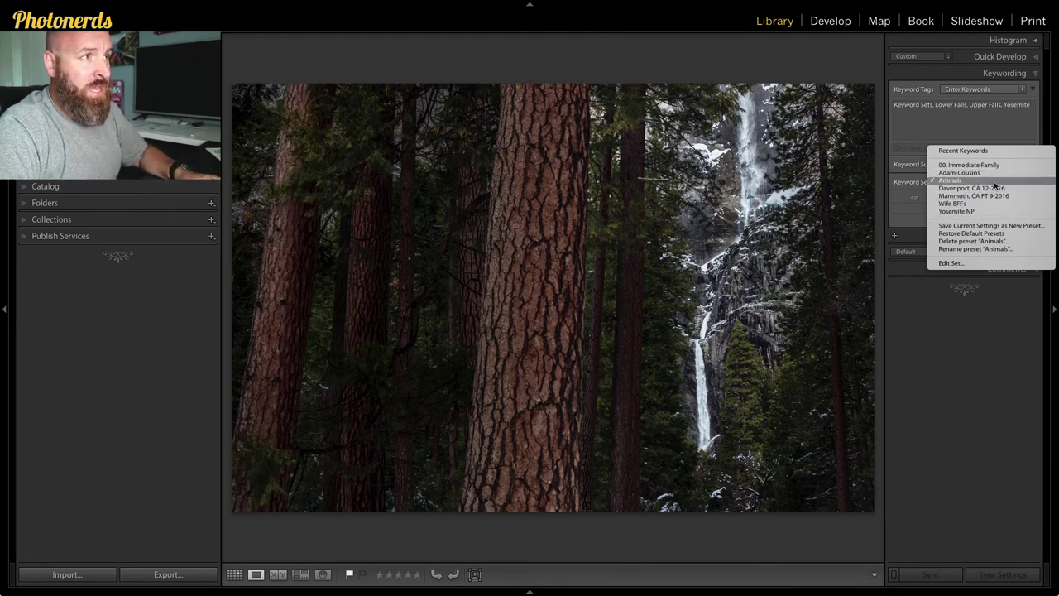
{"action": "left_click", "coordinate": [994, 181]}
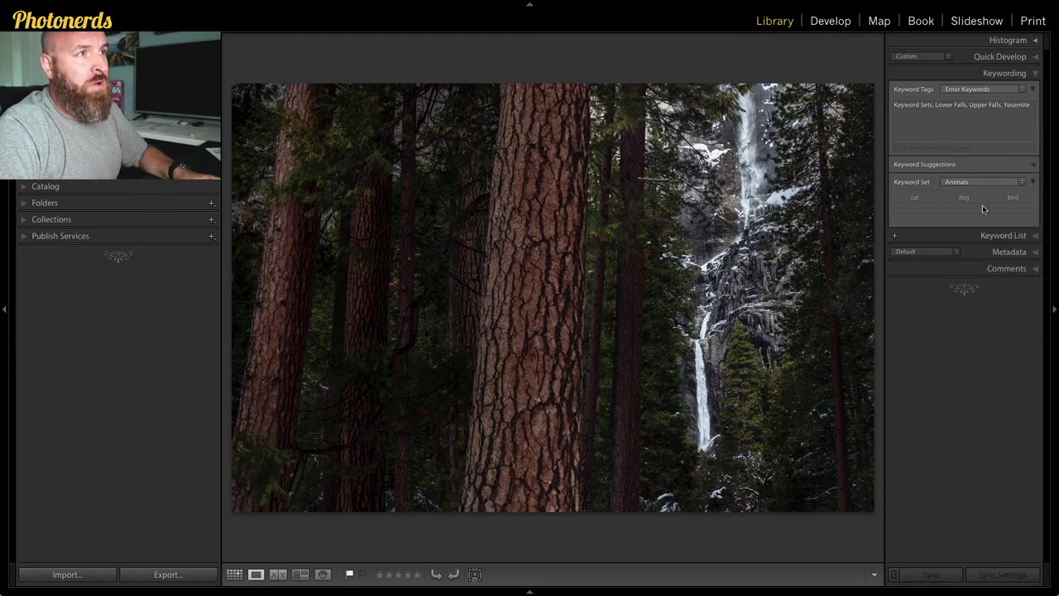
{"action": "left_click", "coordinate": [1023, 183]}
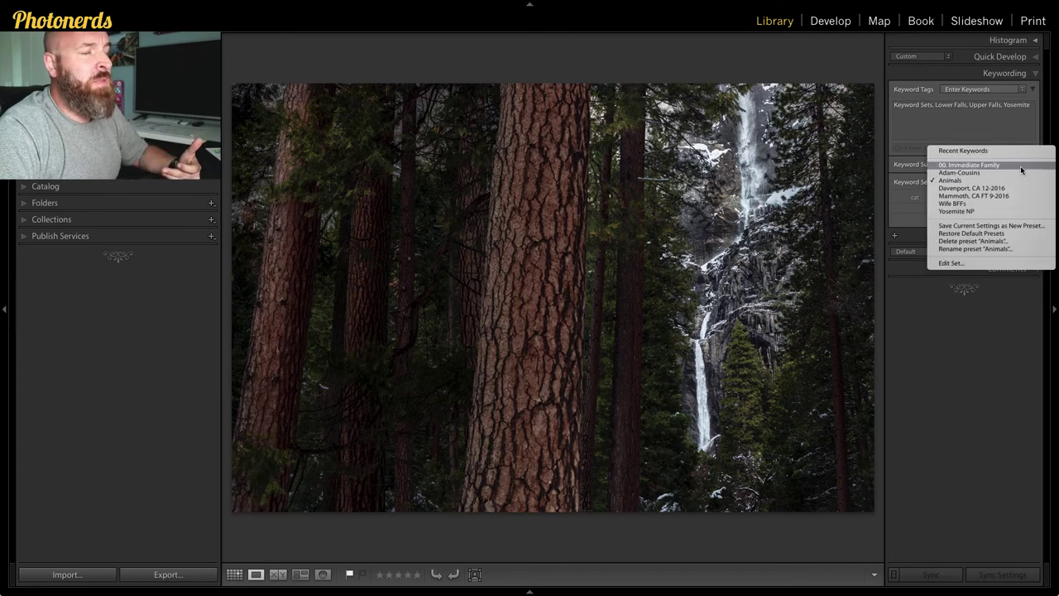
{"action": "left_click", "coordinate": [1020, 181]}
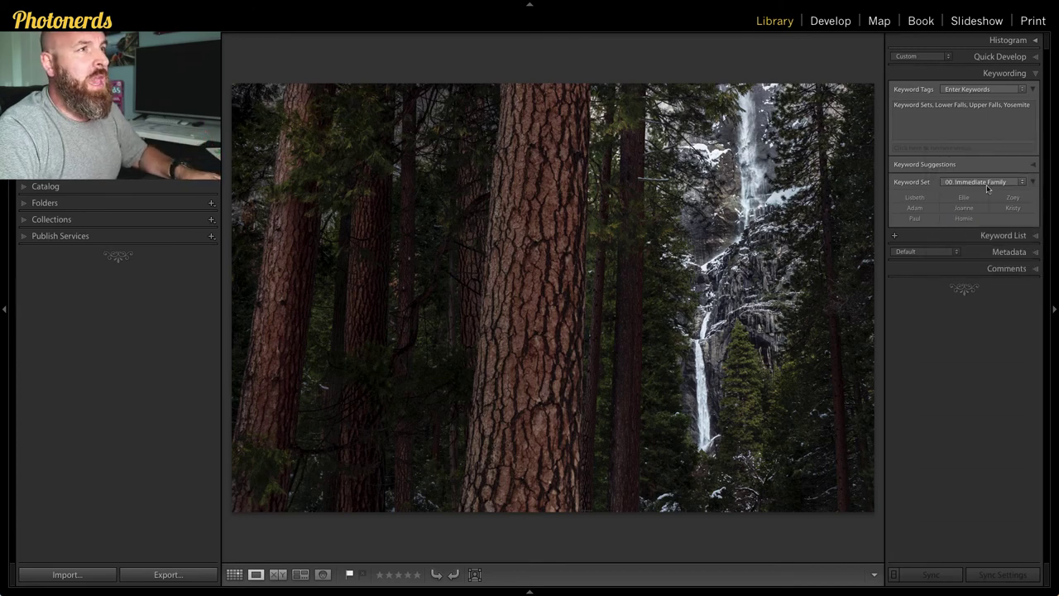